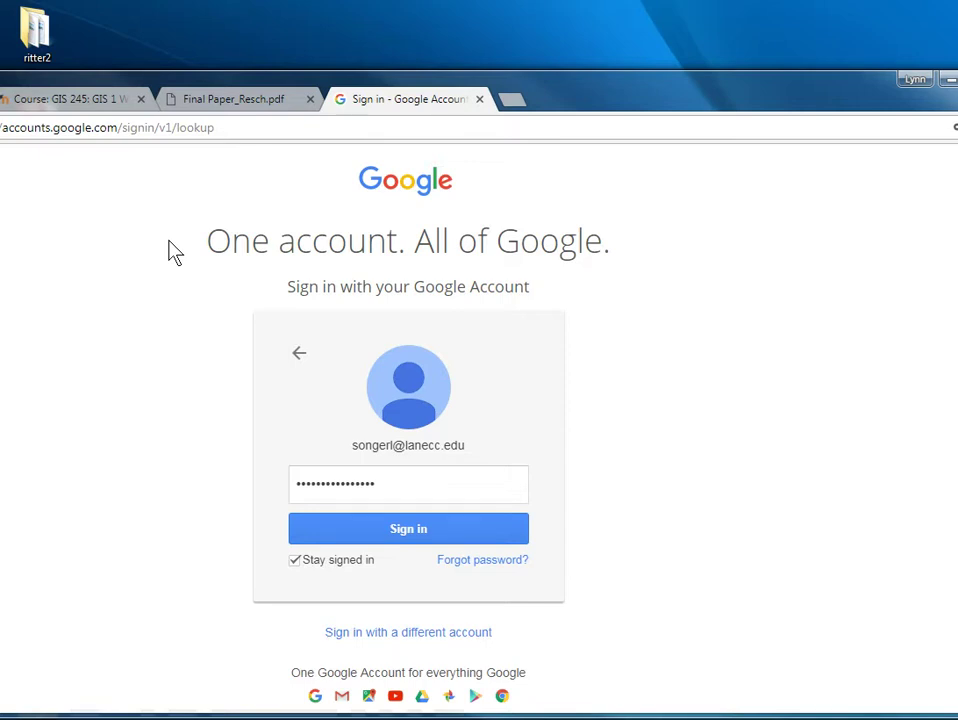
Submit the entered password to finish signing in to the Google account
click(374, 535)
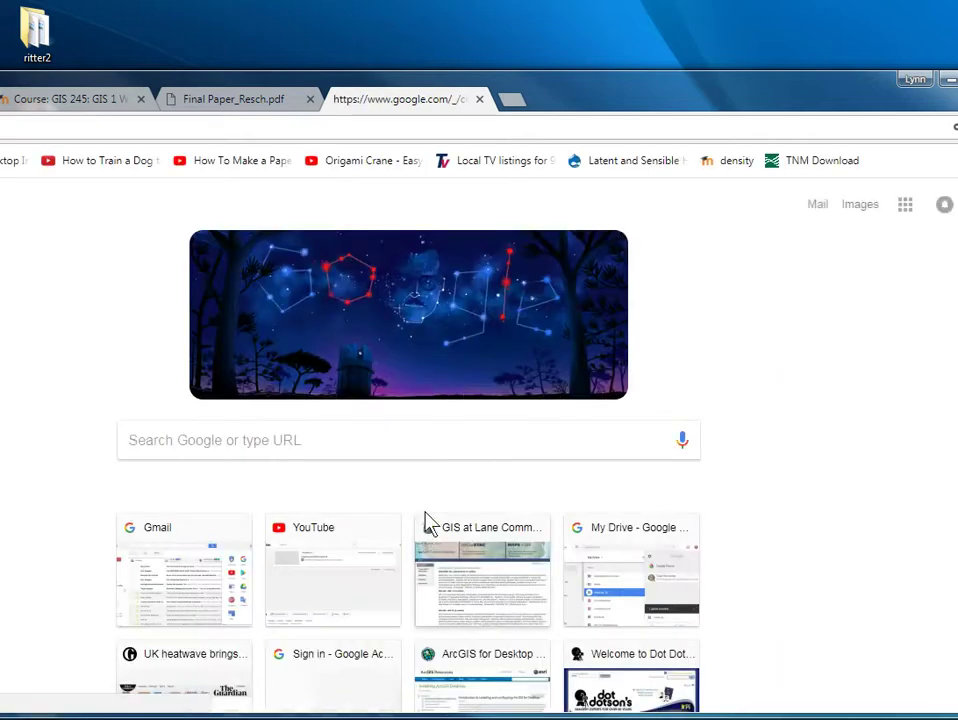
Open Google Drive from the Google apps grid
drag(791, 116, 740, 112)
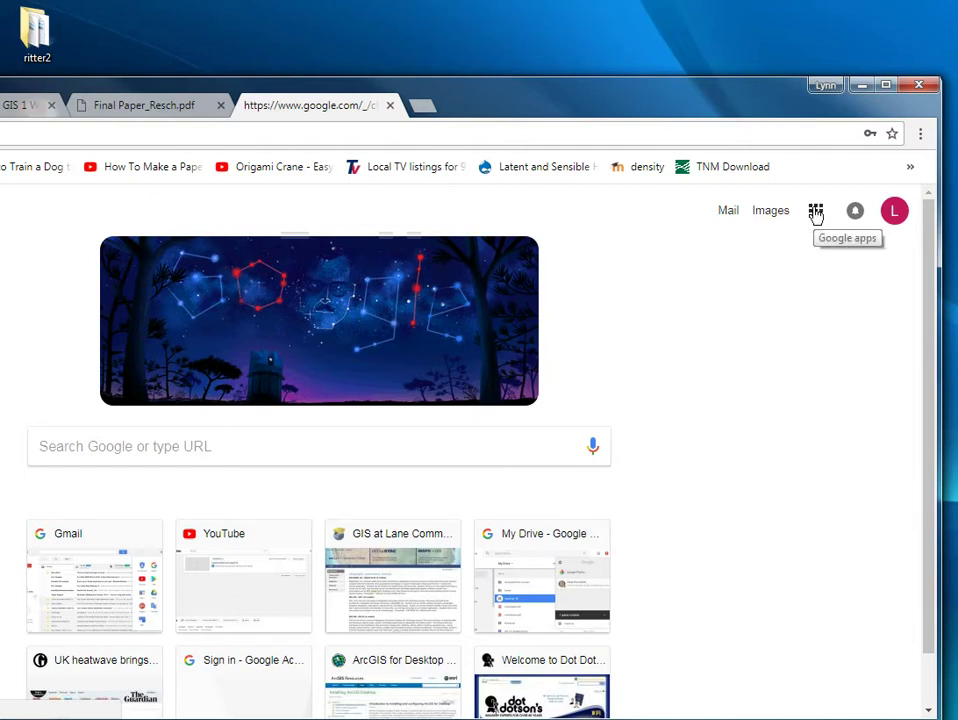
click(816, 212)
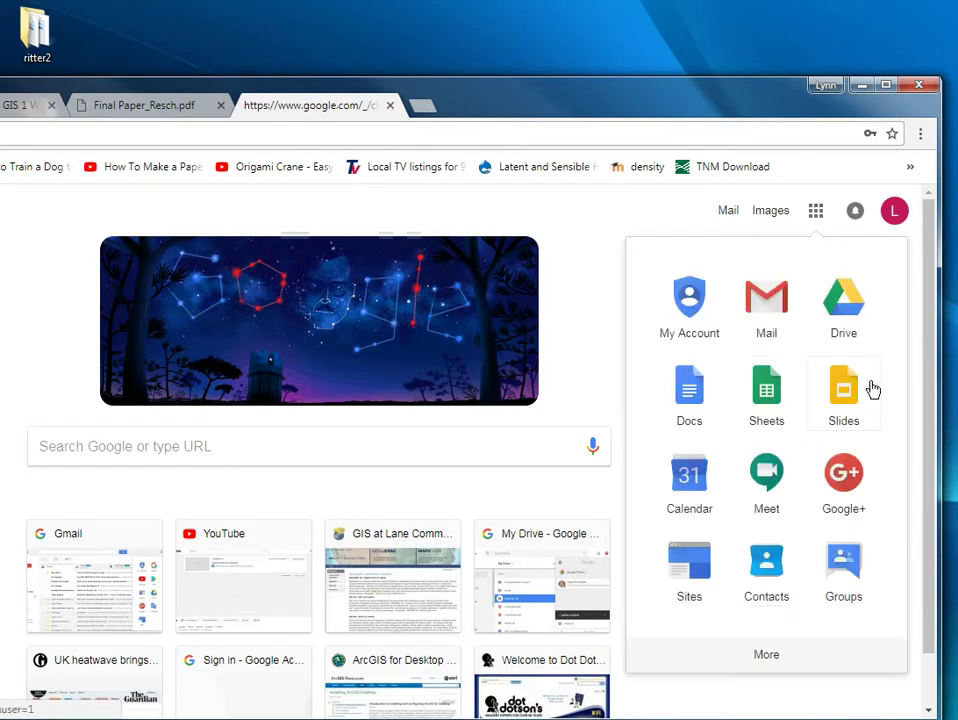
click(845, 322)
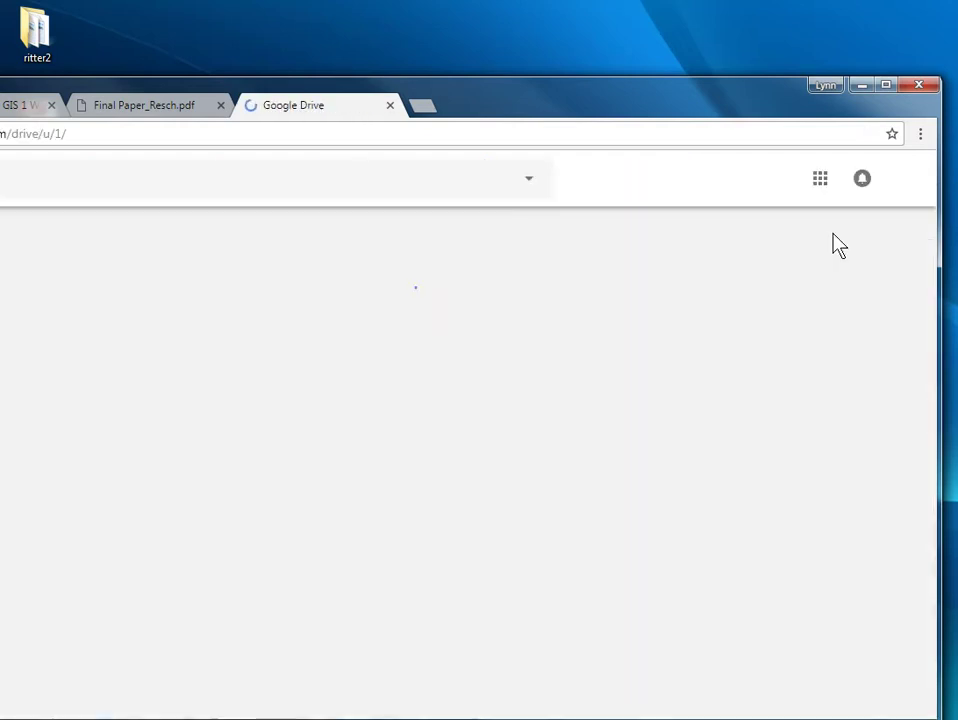
Narrow and reposition the browser window so the desktop folder shows beside it
drag(569, 100, 586, 107)
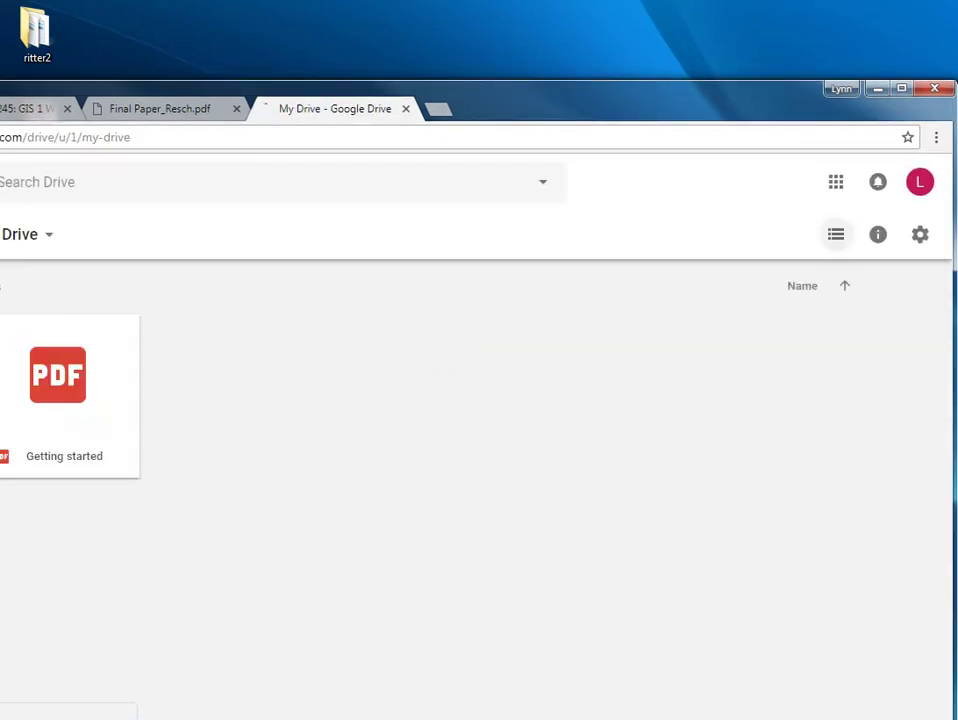
drag(940, 419, 682, 319)
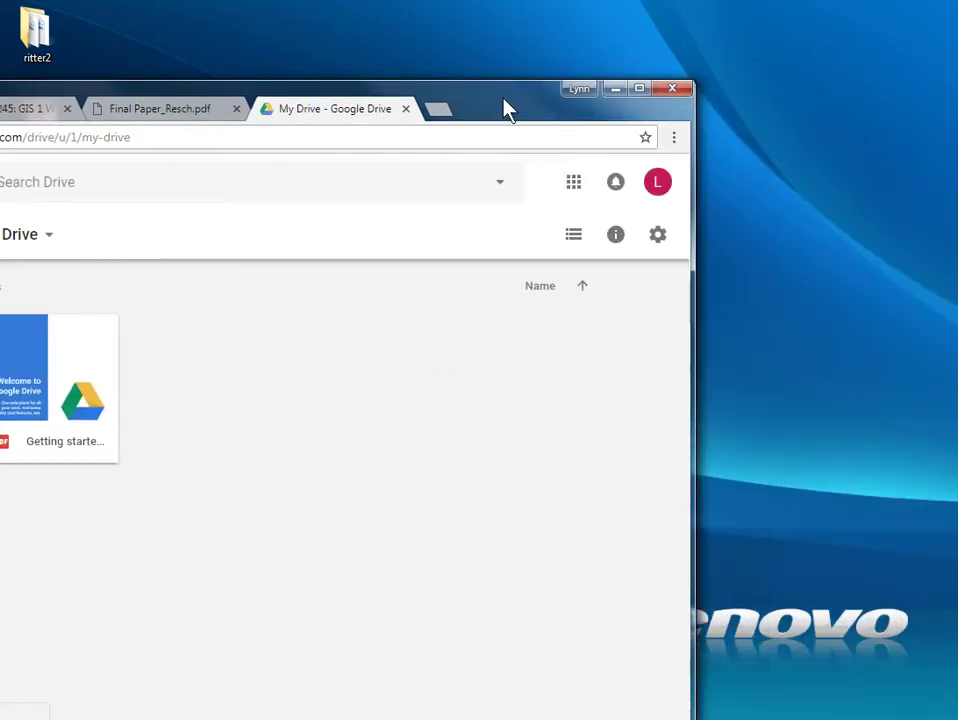
drag(505, 110, 721, 119)
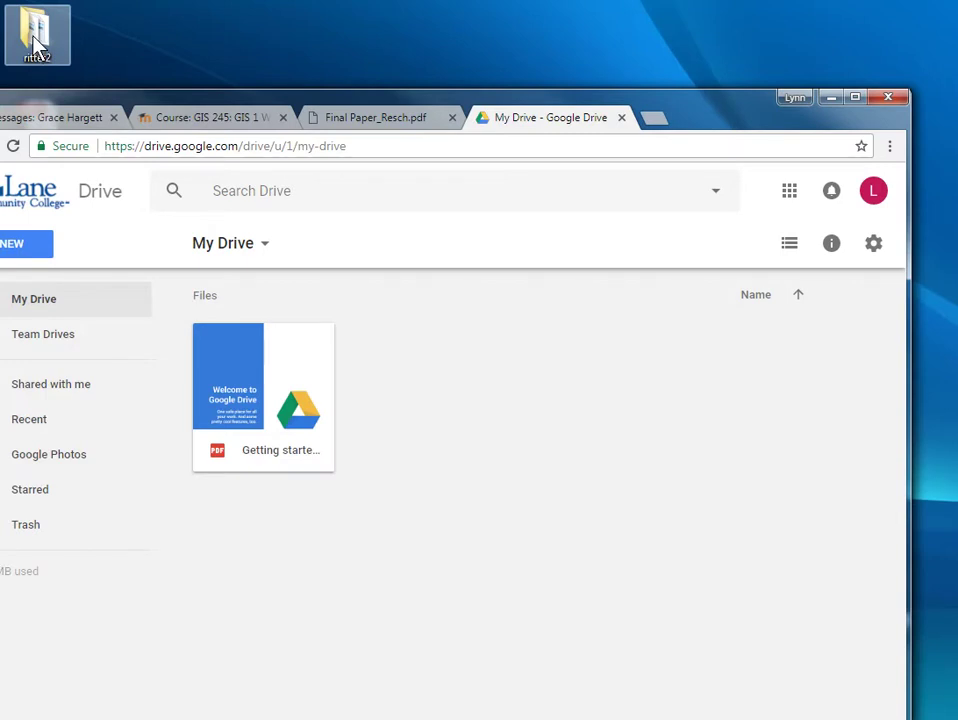
Compress the ritter2 folder into ritter2.zip using 7-Zip's Add to archive
right_click(34, 30)
mouse_move(75, 79)
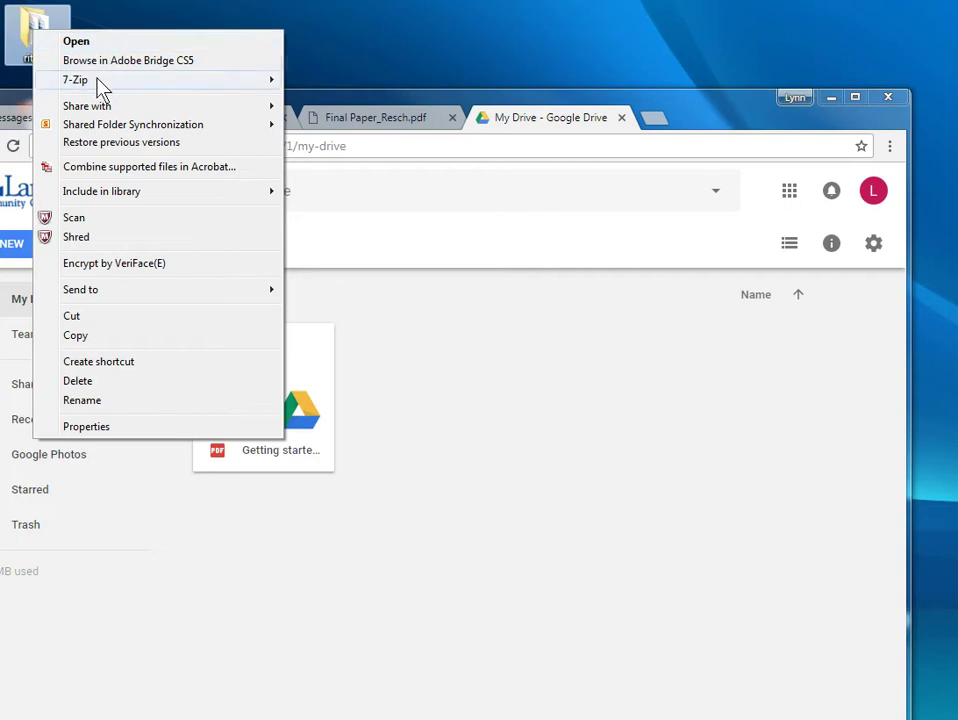
click(350, 82)
click(358, 80)
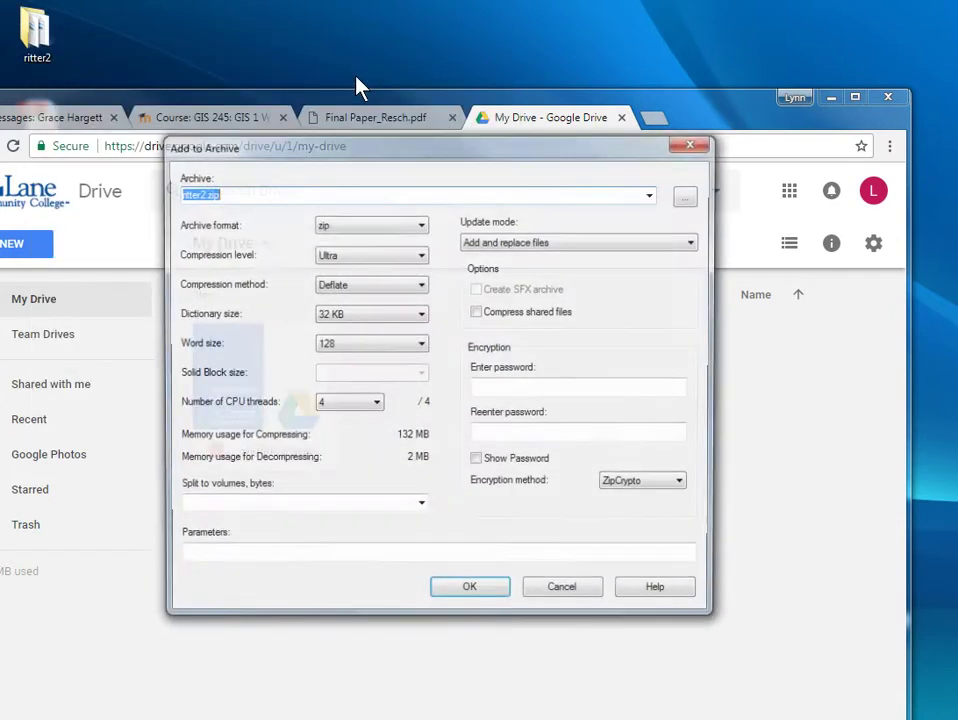
click(468, 596)
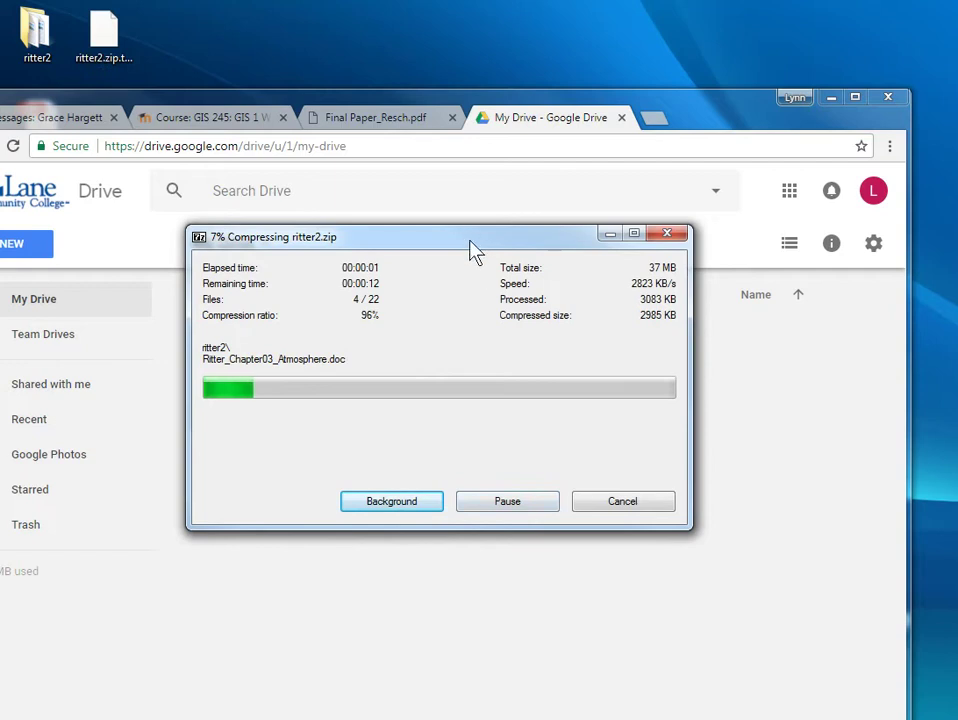
mouse_move(475, 240)
mouse_down()
mouse_move(0, 572)
mouse_move(0, 584)
mouse_up()
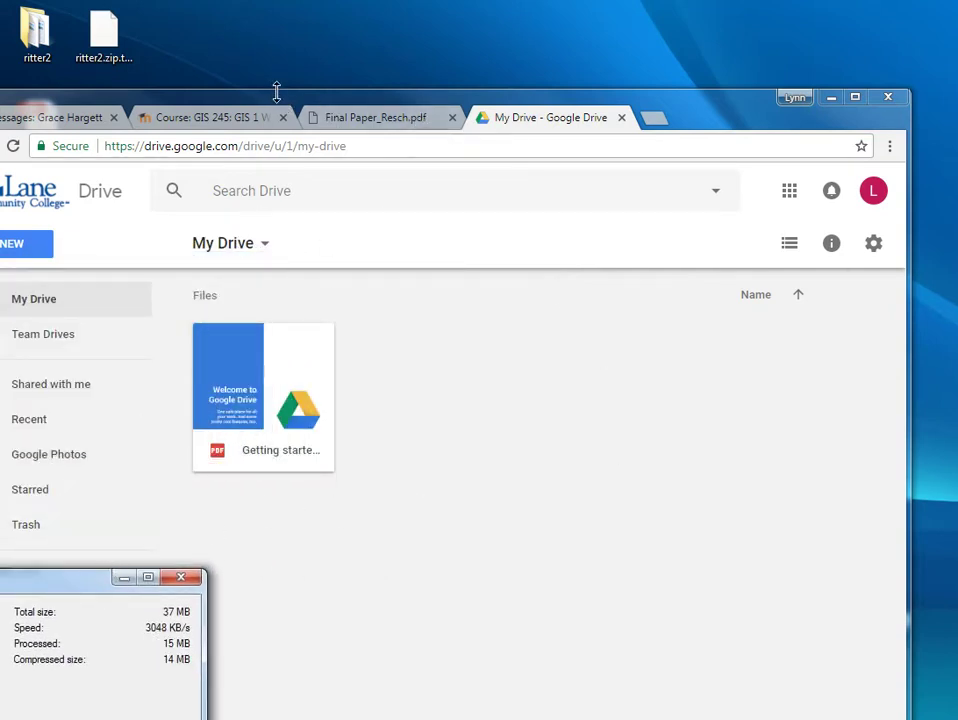
drag(58, 594, 743, 373)
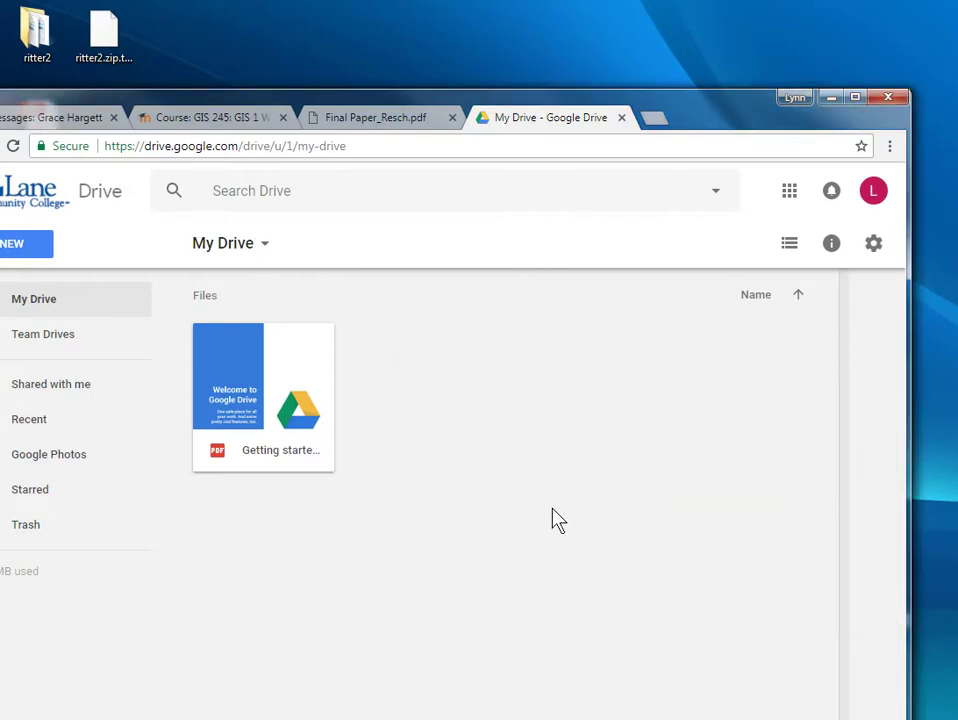
Start uploading ritter2.zip to My Drive, signing back in when prompted
click(236, 247)
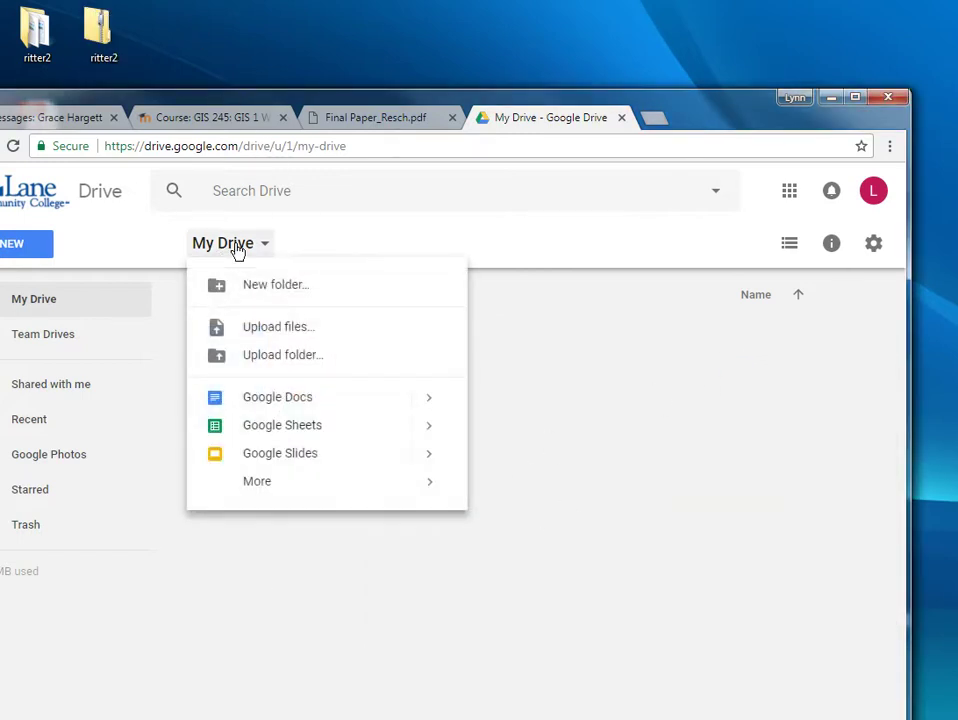
click(285, 336)
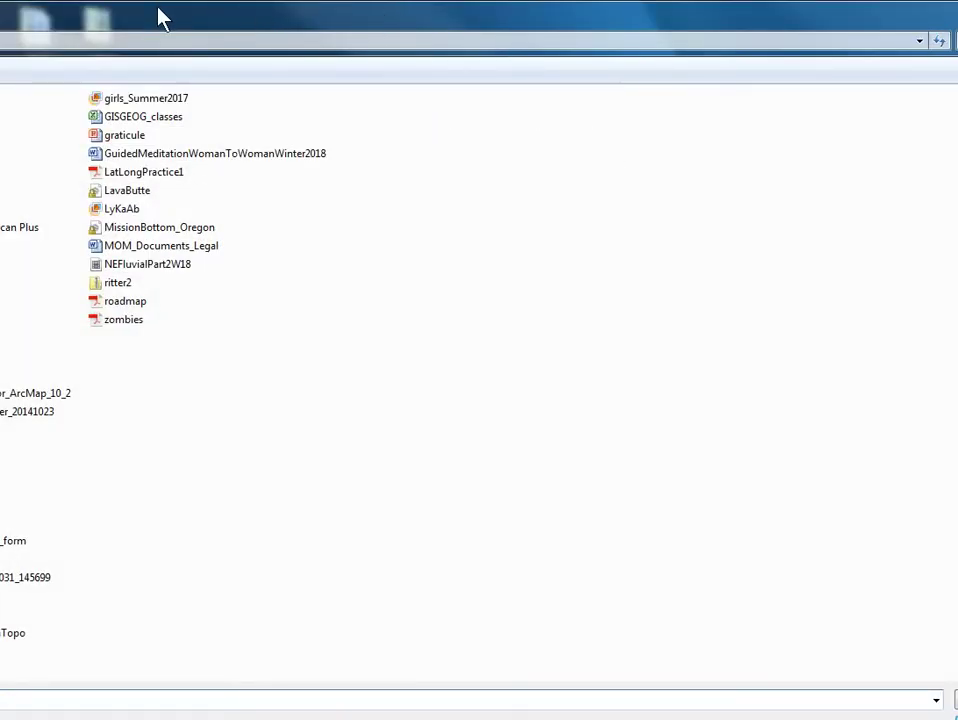
double_click(117, 284)
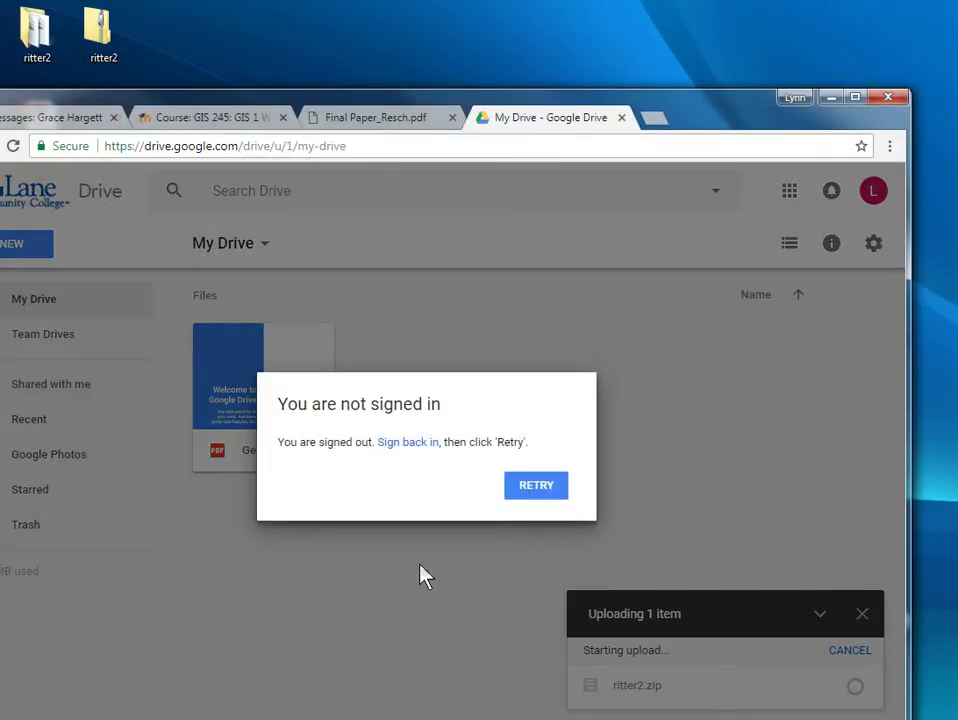
click(405, 442)
Retry the ritter2.zip upload and let it finish
click(535, 486)
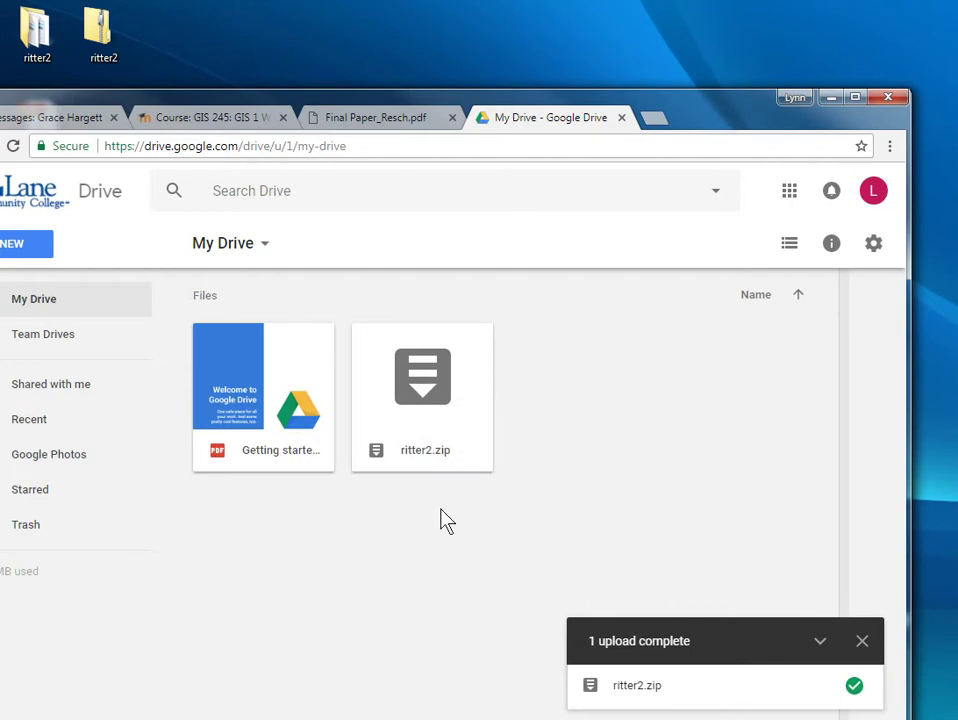
Turn on link sharing for ritter2.zip through Get shareable link
right_click(459, 412)
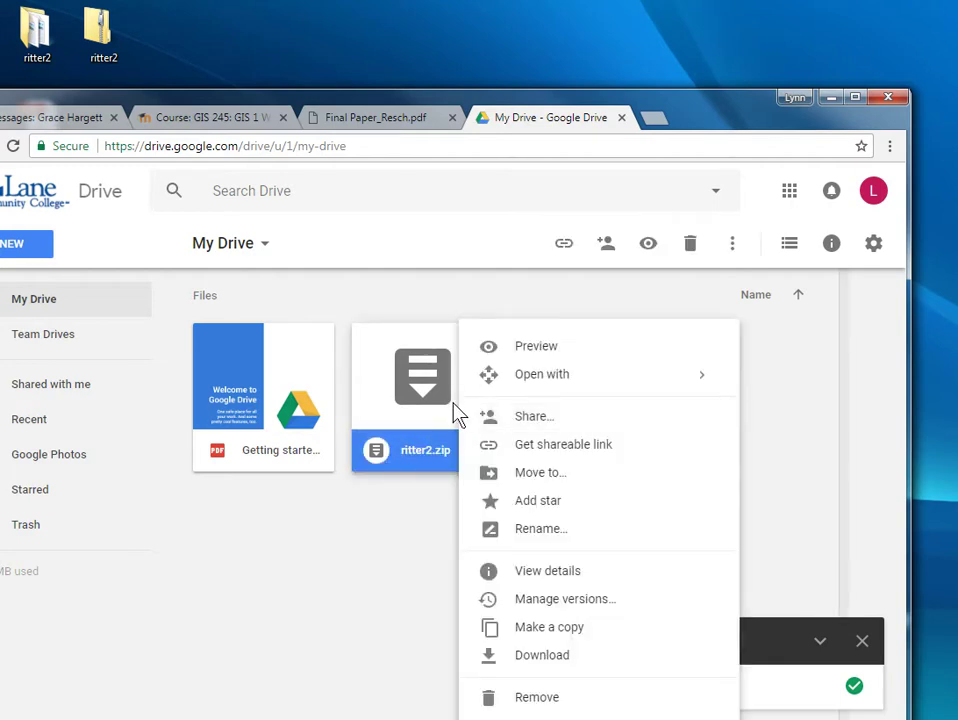
click(545, 456)
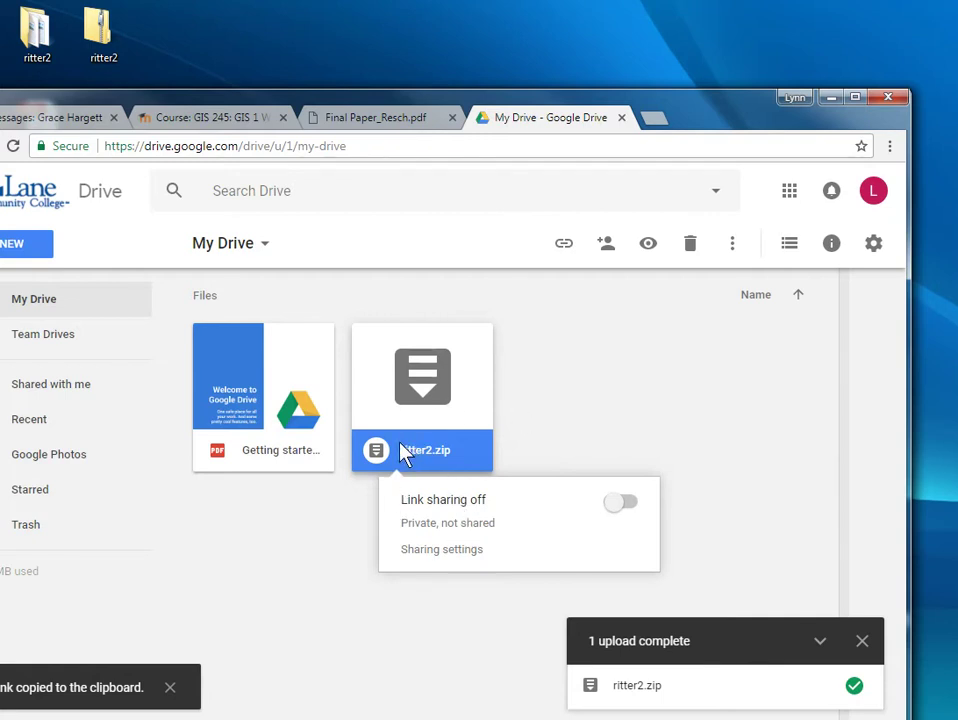
click(615, 506)
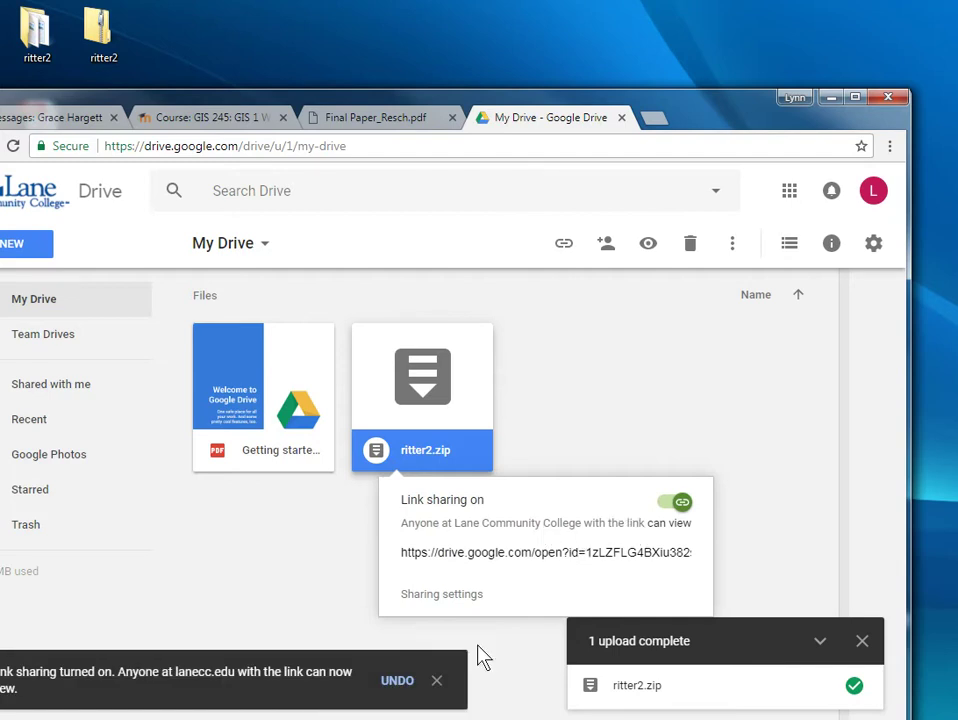
click(557, 468)
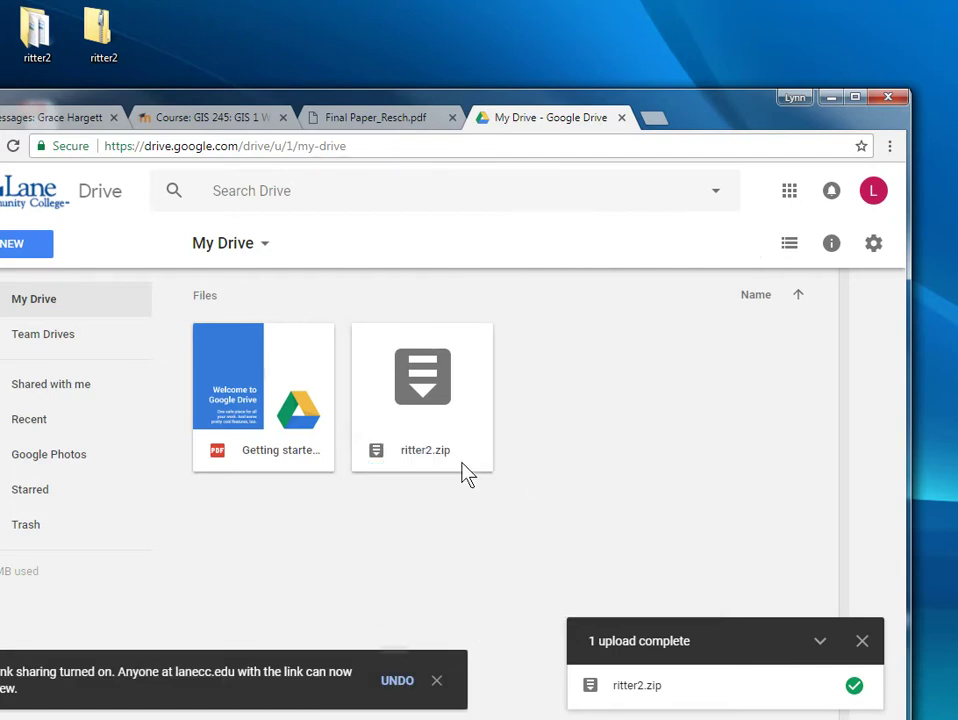
Open ritter2.zip's Share settings and review link access options, keeping view-only
right_click(447, 419)
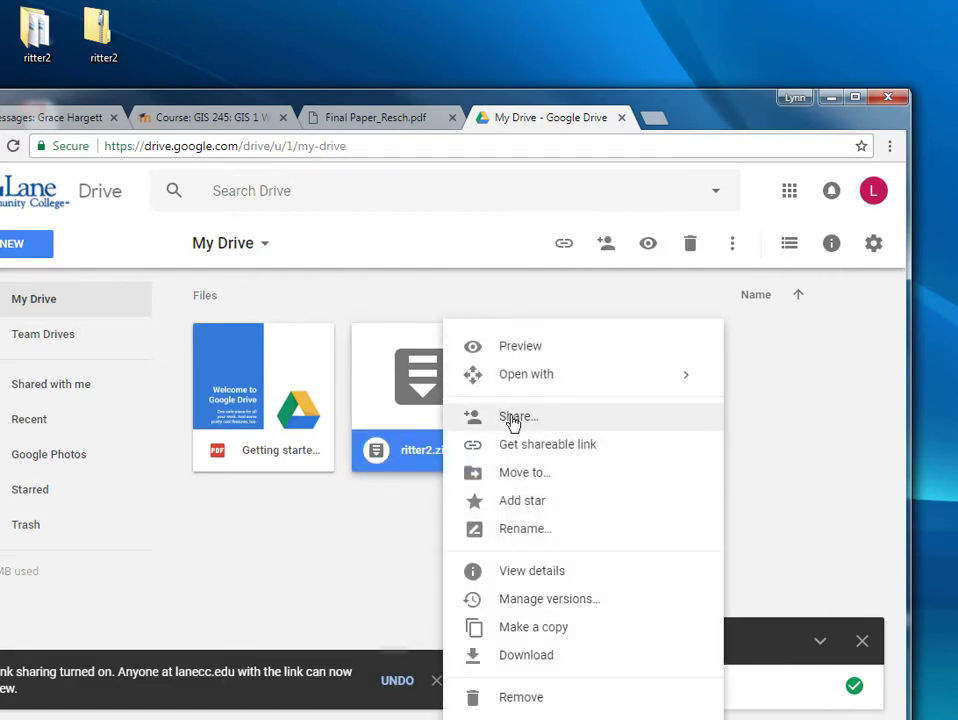
click(509, 419)
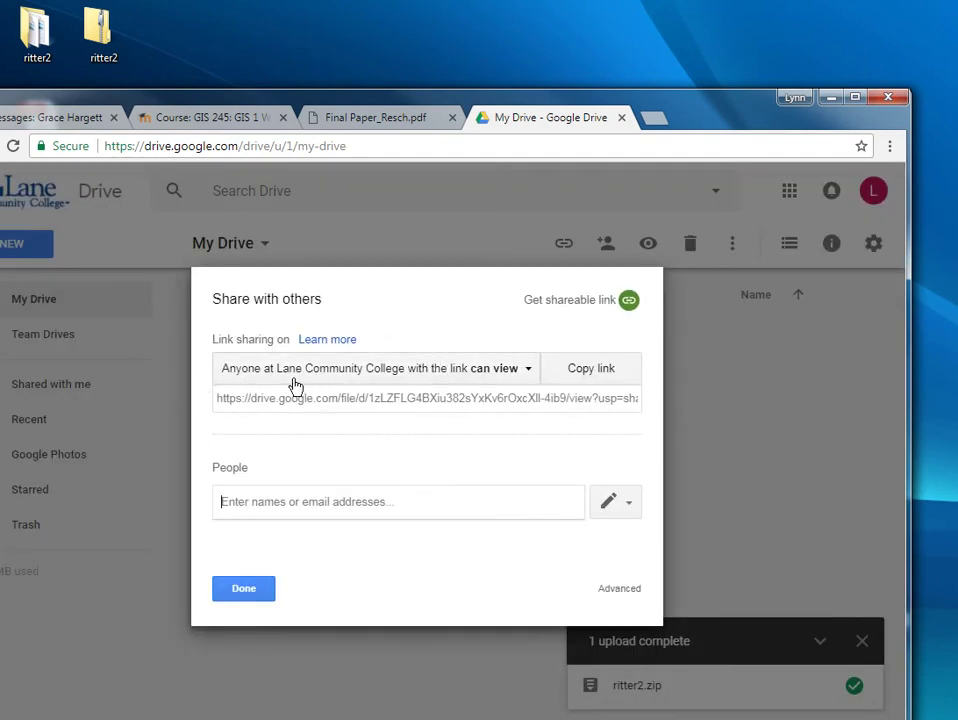
click(530, 375)
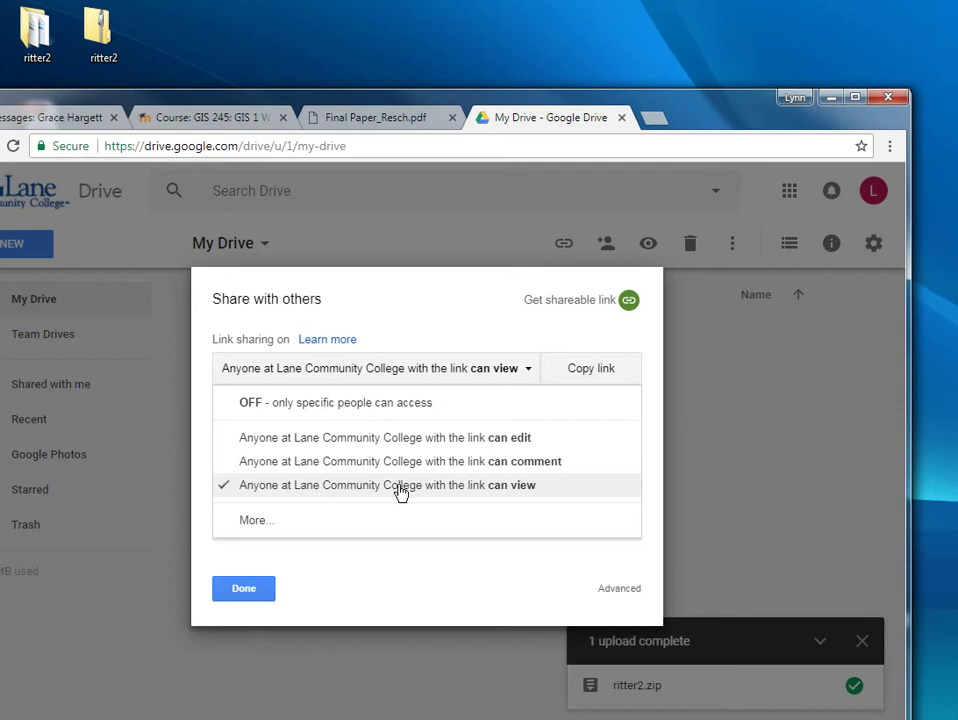
click(527, 330)
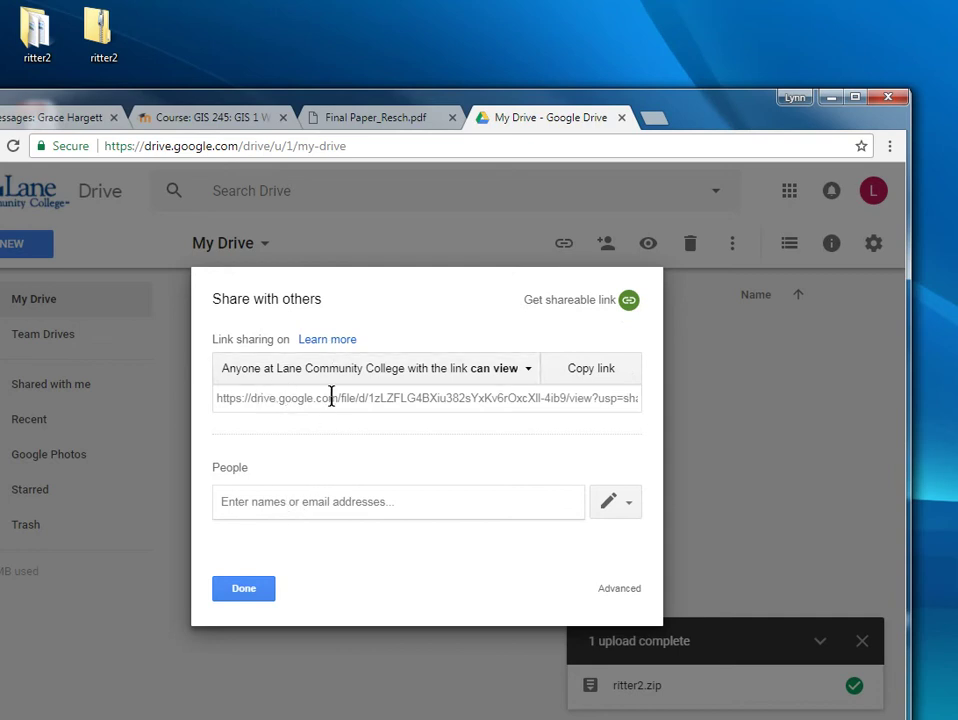
click(240, 590)
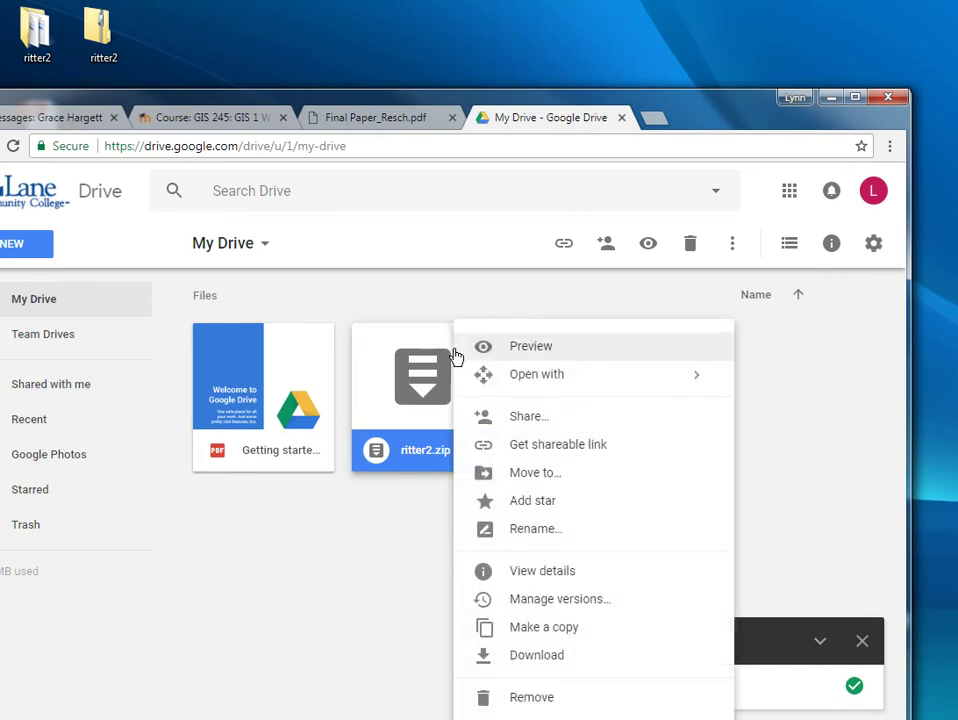
click(516, 419)
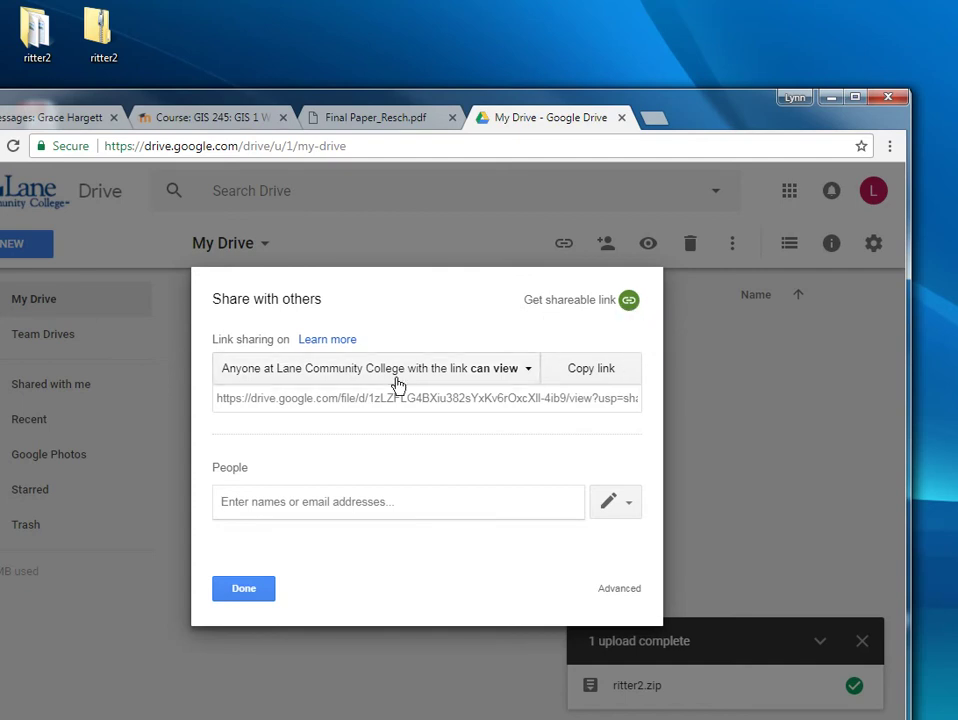
click(522, 372)
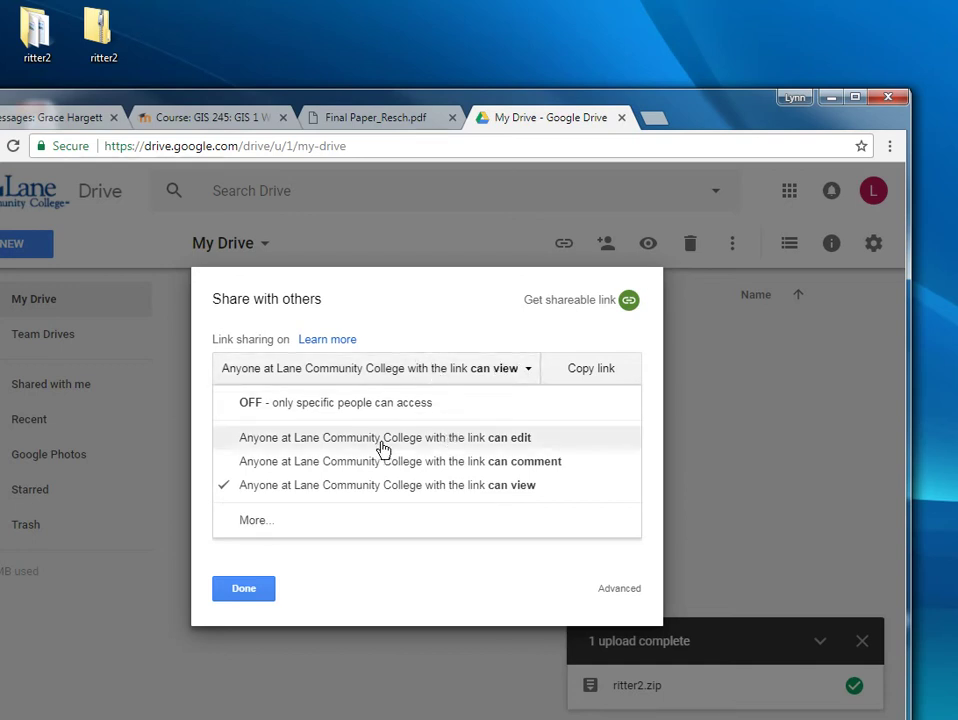
Save view-only access for Lane Community College link holders and copy the share link
click(270, 522)
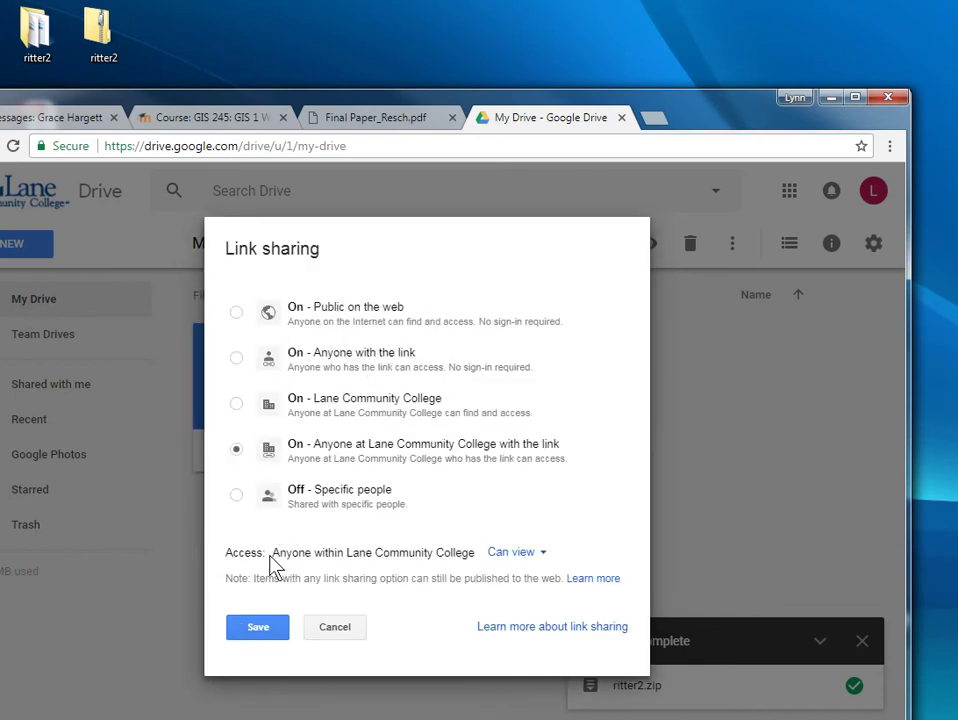
click(520, 555)
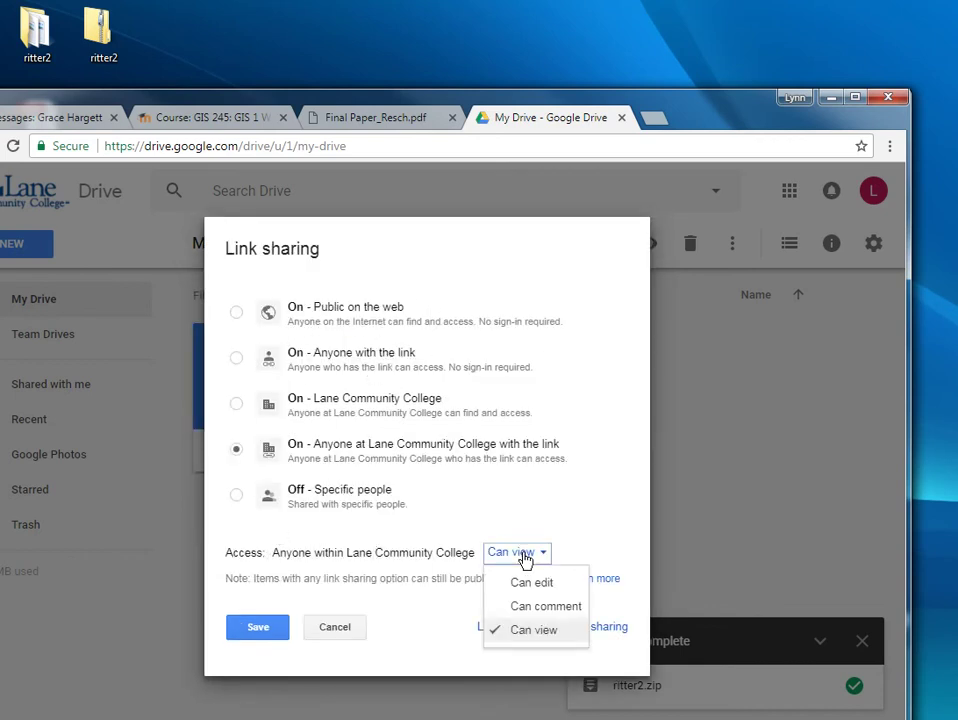
click(348, 638)
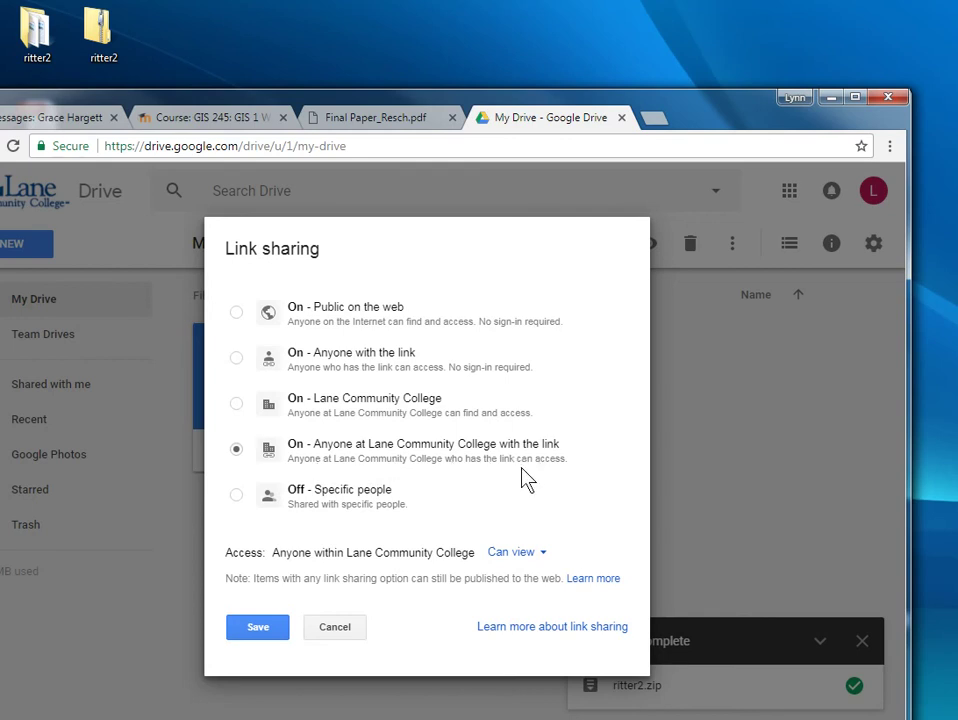
click(259, 632)
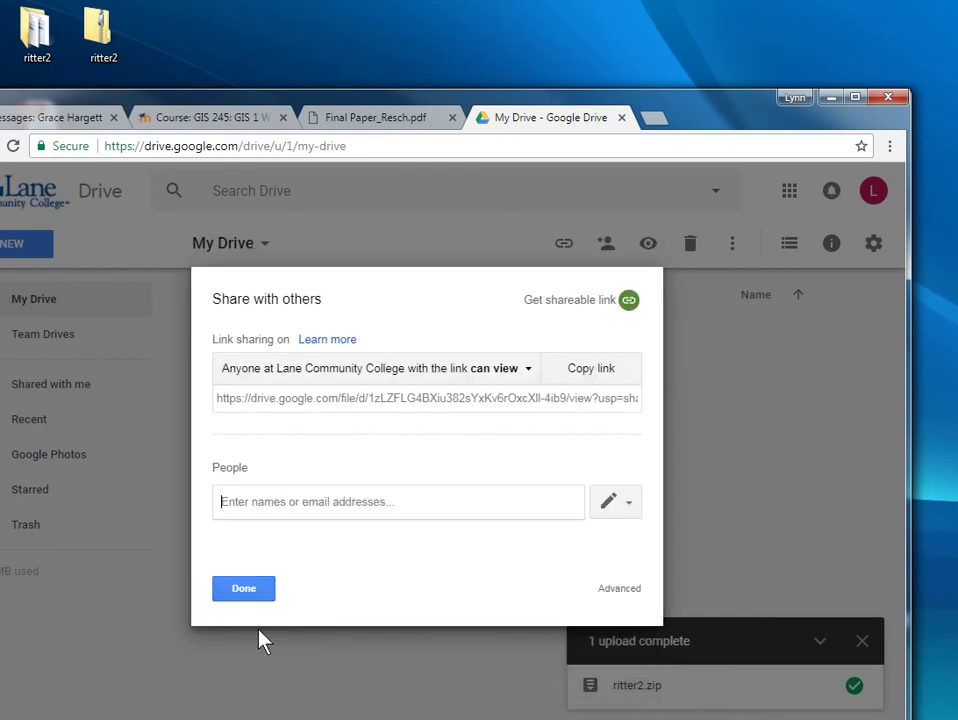
click(587, 375)
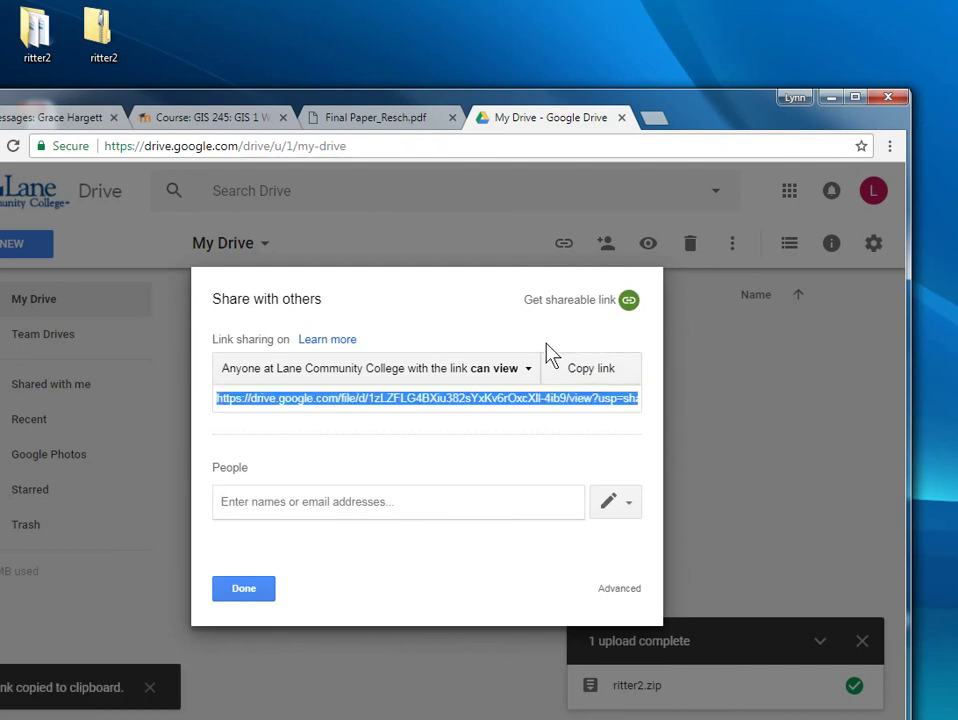
click(243, 596)
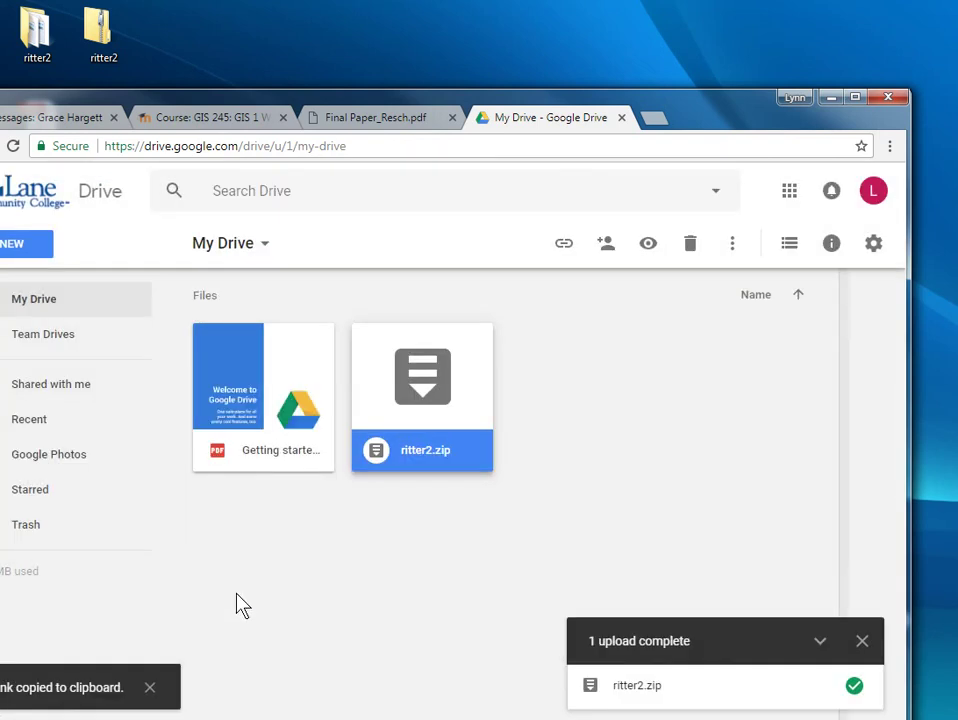
Open the Final Project Document Uploads assignment from the GIS 245 course page
click(203, 120)
scroll(660, 460, down, 10)
scroll(641, 494, down, 10)
scroll(641, 496, down, 10)
scroll(648, 485, down, 6)
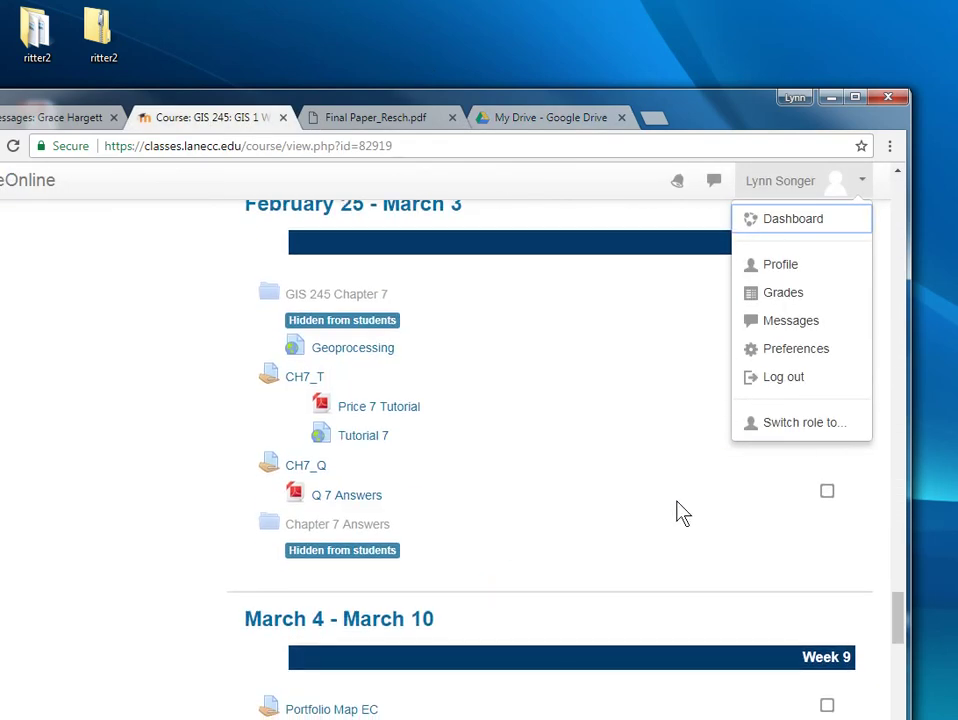
scroll(705, 532, down, 10)
scroll(802, 635, down, 2)
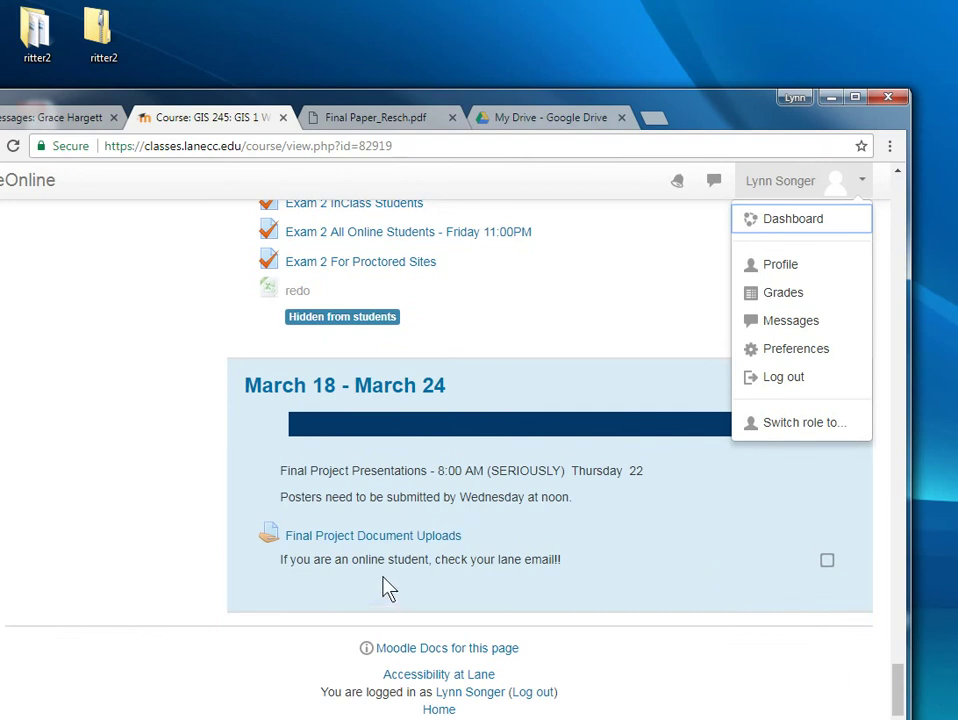
click(334, 539)
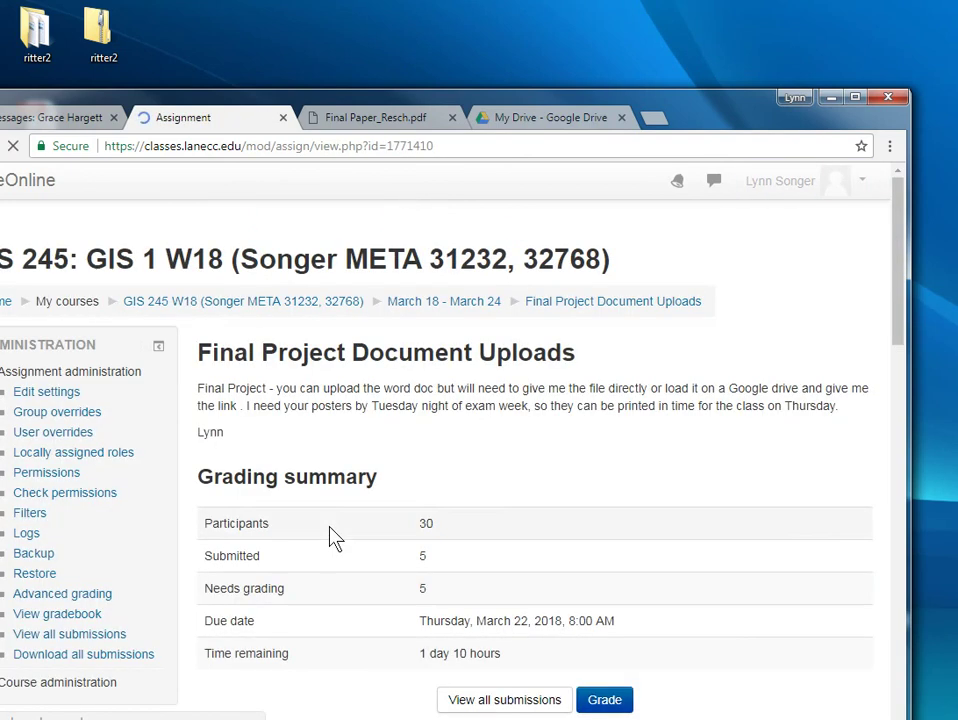
View all submissions and scroll through the assignment's grading table
click(498, 703)
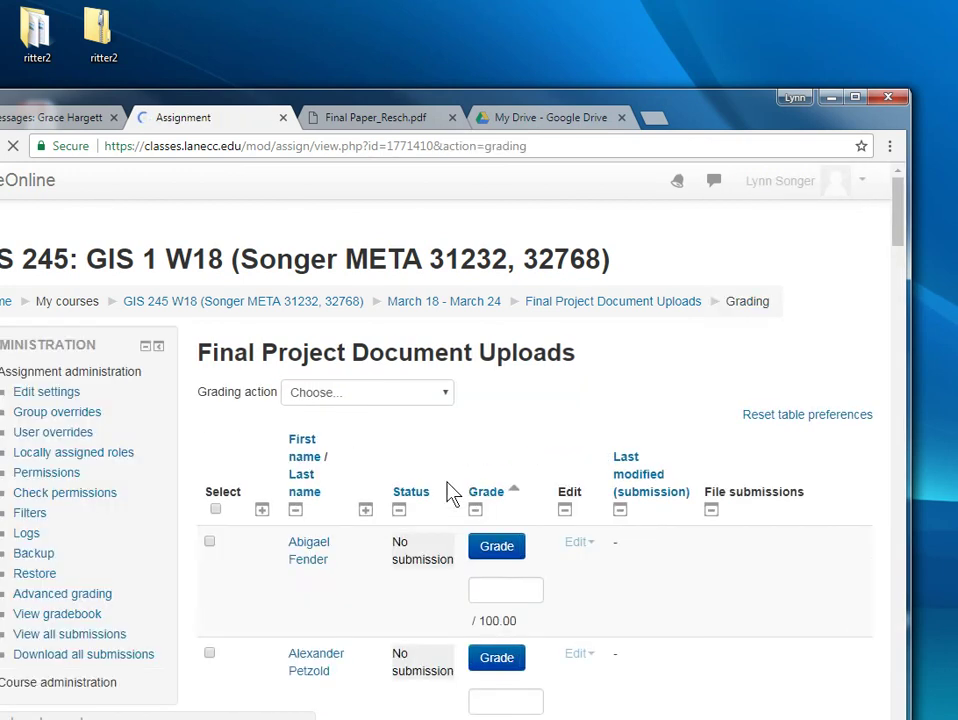
scroll(535, 524, down, 1)
scroll(517, 515, down, 2)
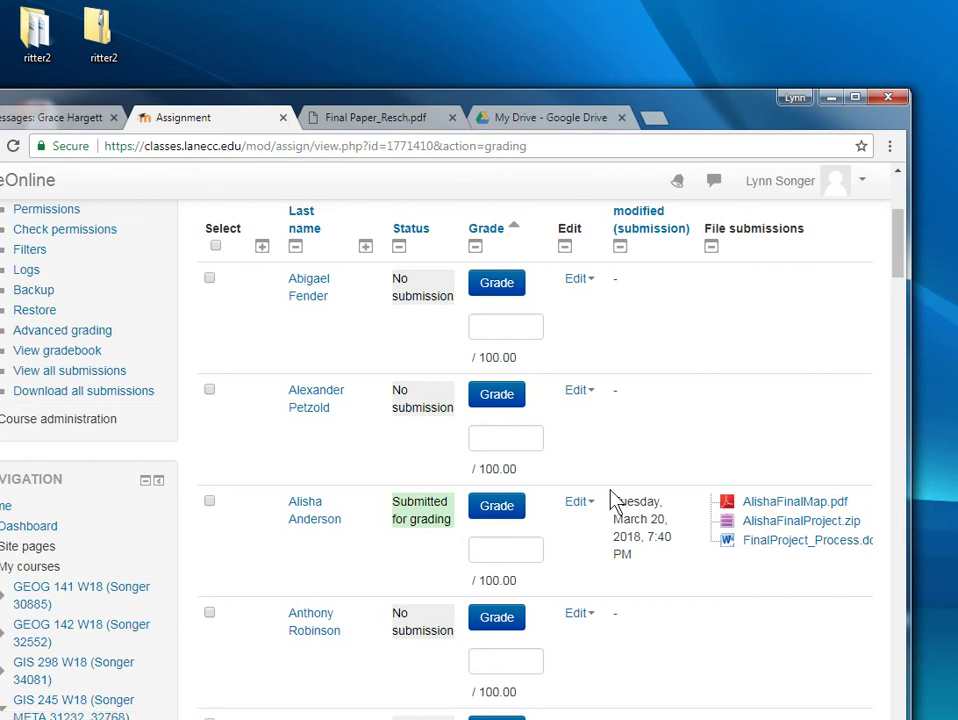
scroll(710, 590, down, 3)
scroll(755, 483, down, 1)
scroll(753, 487, down, 3)
scroll(753, 487, down, 3)
scroll(753, 487, down, 1)
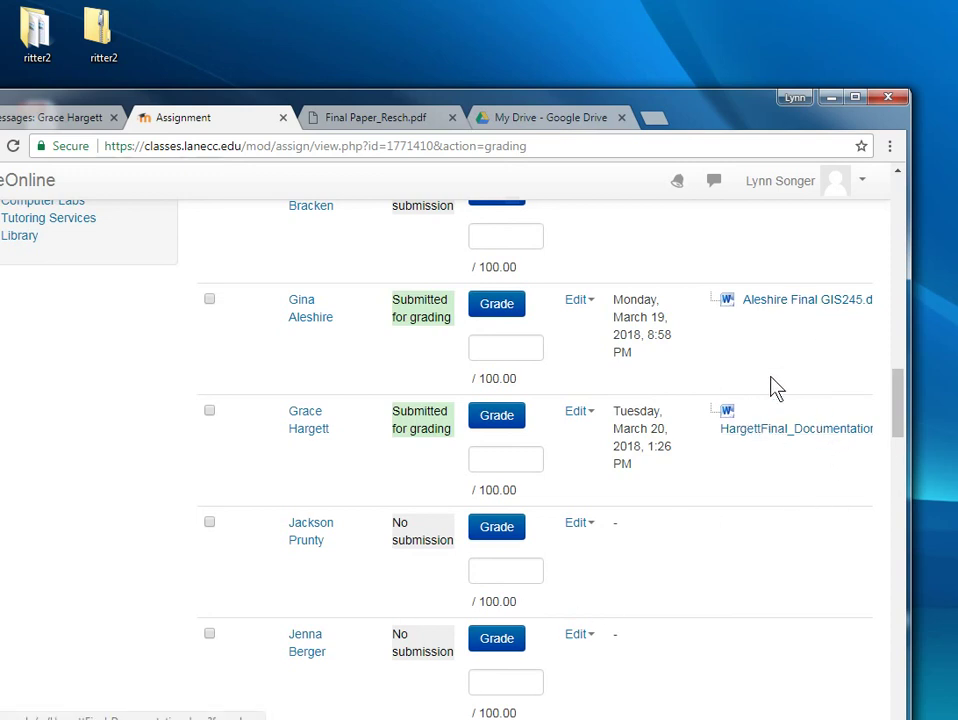
scroll(359, 374, up, 2)
scroll(413, 402, up, 10)
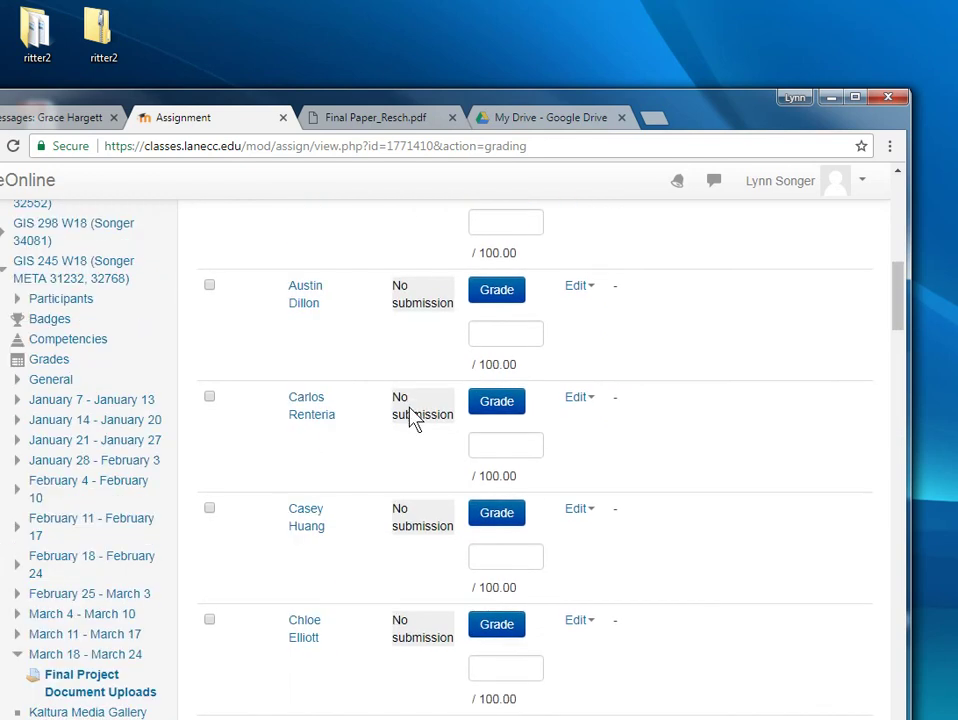
scroll(443, 400, up, 10)
drag(727, 125, 750, 117)
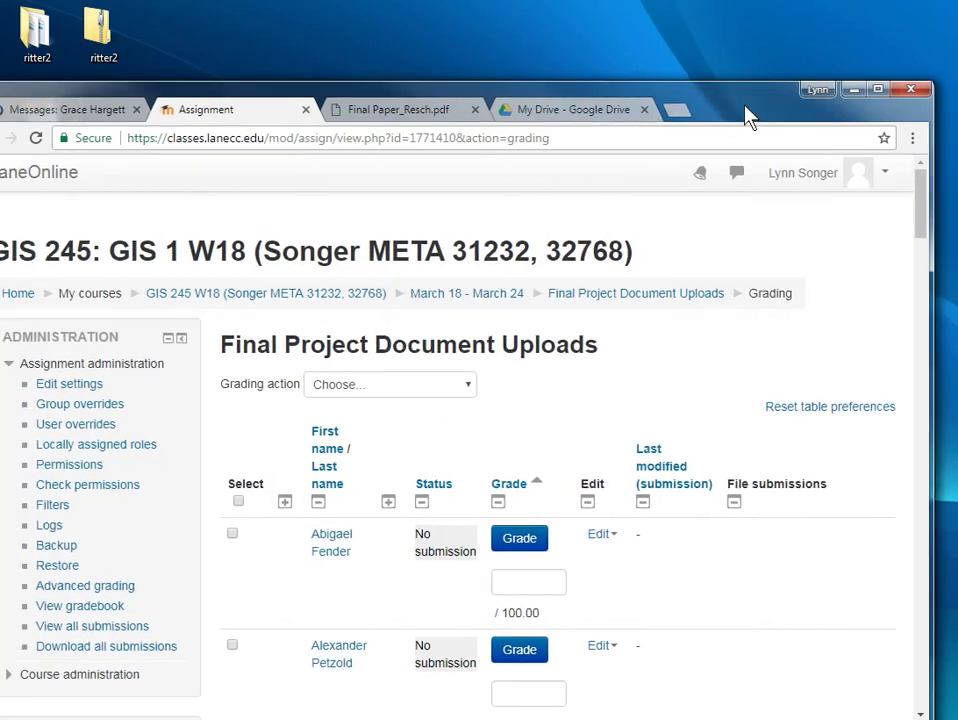